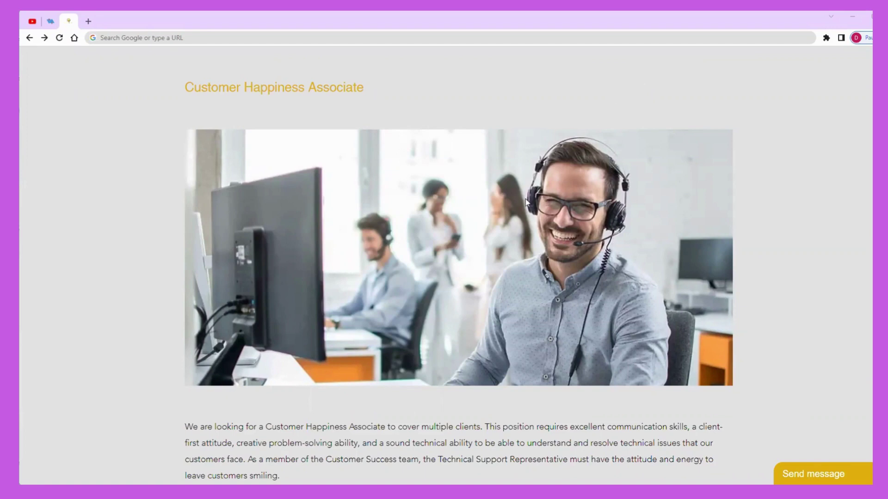
{"action": "scroll", "coordinate": [520, 212], "scroll_direction": "down", "scroll_amount": 1}
{"action": "scroll", "coordinate": [521, 209], "scroll_direction": "down", "scroll_amount": 1}
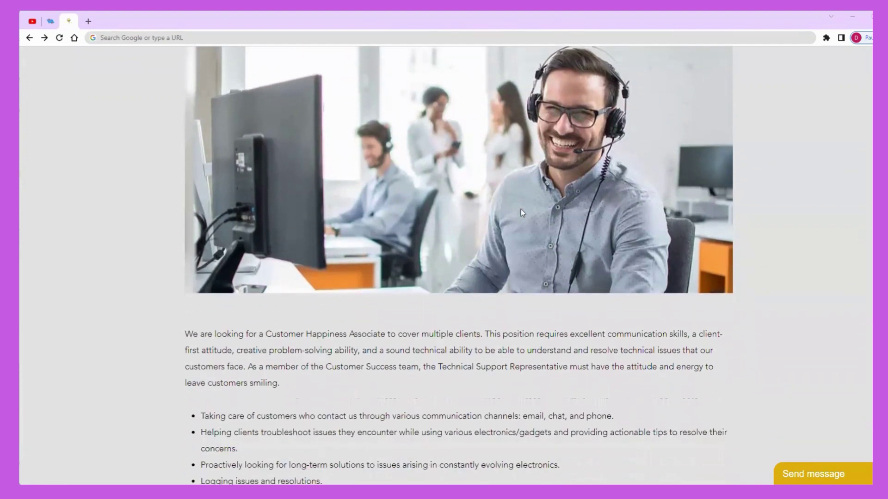
{"action": "scroll", "coordinate": [516, 249], "scroll_direction": "down", "scroll_amount": 1}
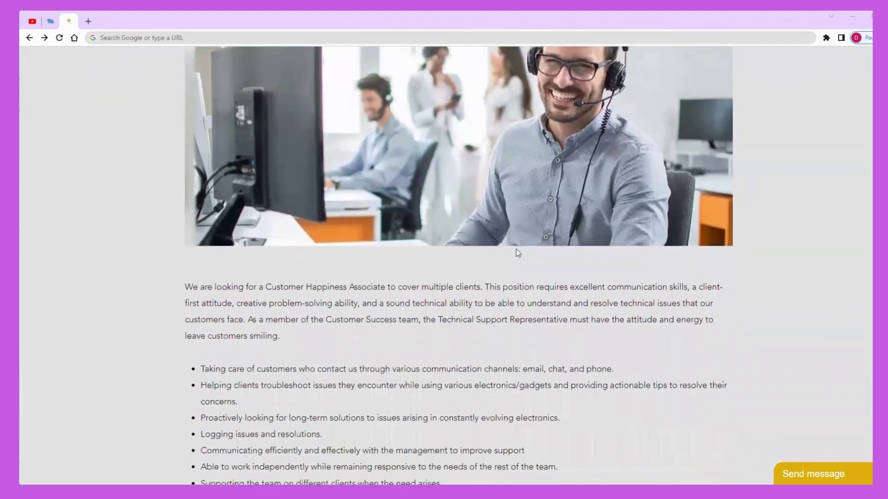
{"action": "scroll", "coordinate": [516, 250], "scroll_direction": "down", "scroll_amount": 1}
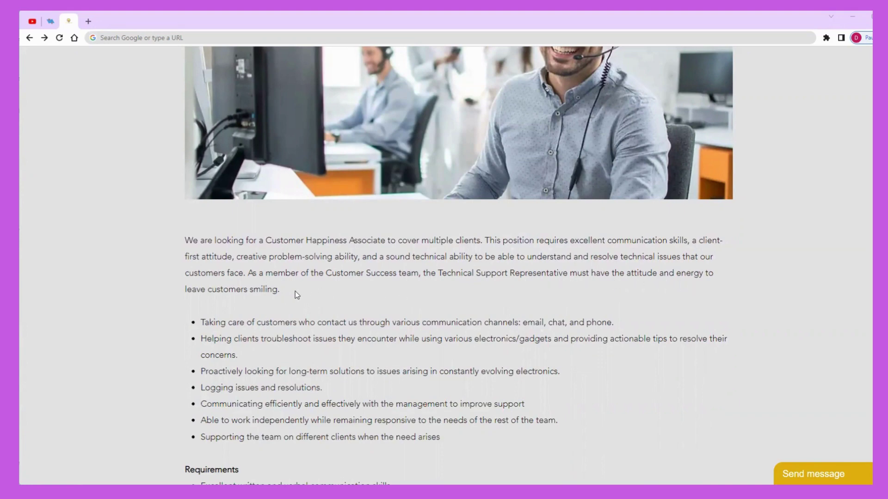
{"action": "scroll", "coordinate": [295, 291], "scroll_direction": "down", "scroll_amount": 2}
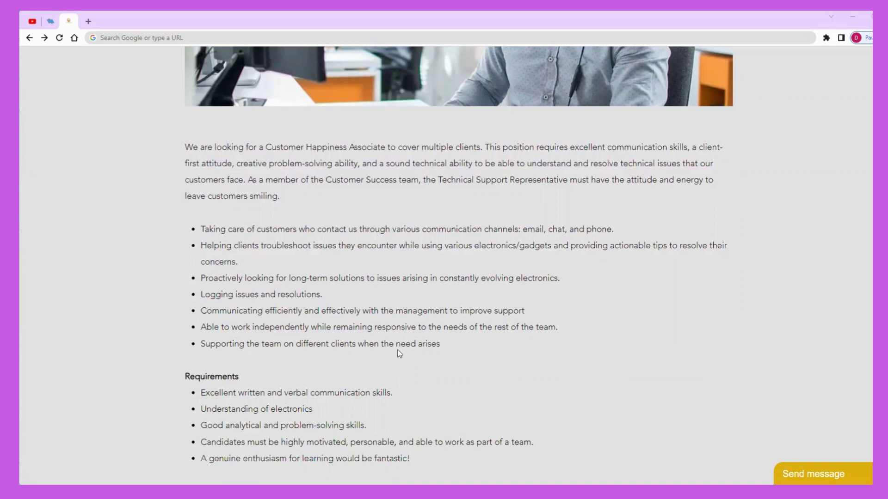
{"action": "scroll", "coordinate": [408, 345], "scroll_direction": "down", "scroll_amount": 2}
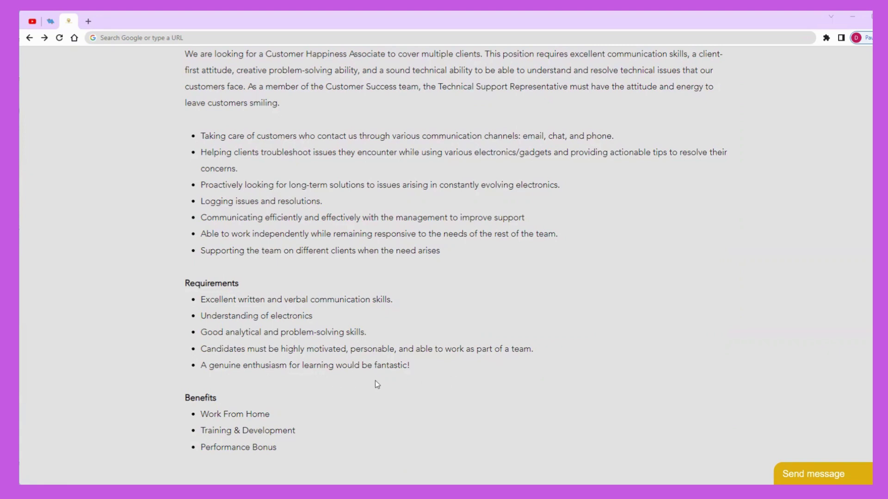
{"action": "scroll", "coordinate": [379, 387], "scroll_direction": "down", "scroll_amount": 2}
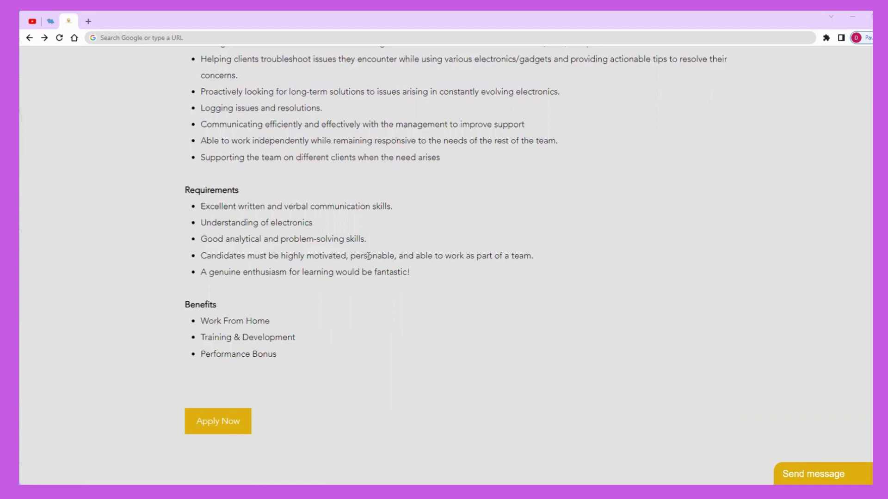
{"action": "scroll", "coordinate": [368, 256], "scroll_direction": "up", "scroll_amount": 1}
{"action": "scroll", "coordinate": [368, 255], "scroll_direction": "up", "scroll_amount": 2}
{"action": "scroll", "coordinate": [368, 255], "scroll_direction": "up", "scroll_amount": 1}
{"action": "scroll", "coordinate": [367, 254], "scroll_direction": "up", "scroll_amount": 2}
{"action": "scroll", "coordinate": [368, 255], "scroll_direction": "up", "scroll_amount": 2}
{"action": "scroll", "coordinate": [368, 254], "scroll_direction": "up", "scroll_amount": 1}
{"action": "scroll", "coordinate": [368, 253], "scroll_direction": "up", "scroll_amount": 1}
{"action": "scroll", "coordinate": [367, 252], "scroll_direction": "up", "scroll_amount": 1}
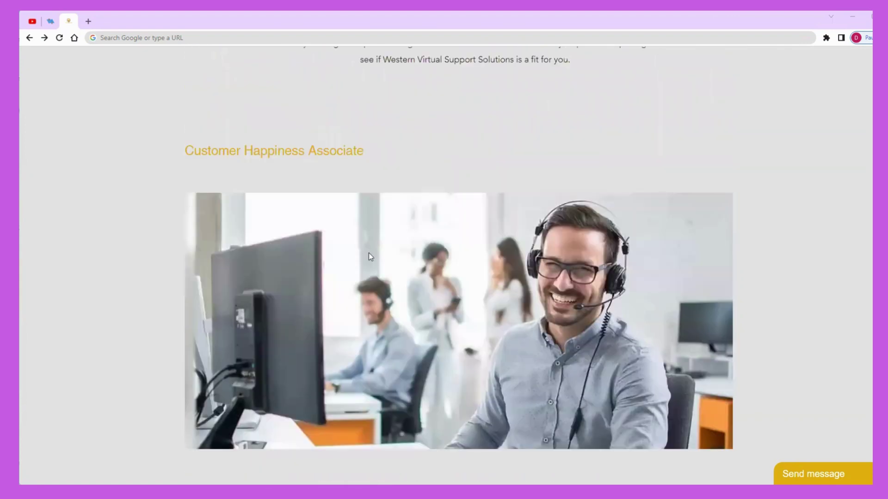
{"action": "scroll", "coordinate": [369, 255], "scroll_direction": "up", "scroll_amount": 2}
{"action": "scroll", "coordinate": [369, 255], "scroll_direction": "up", "scroll_amount": 2}
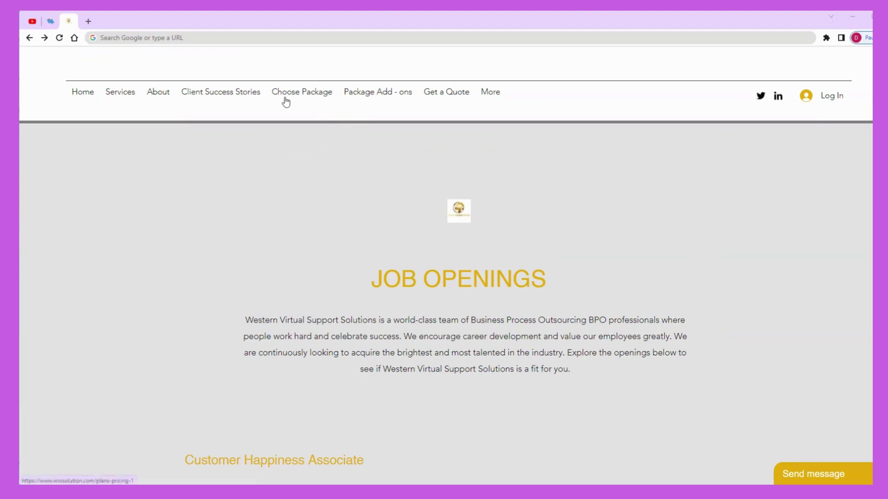
{"action": "mouse_move", "coordinate": [490, 92]}
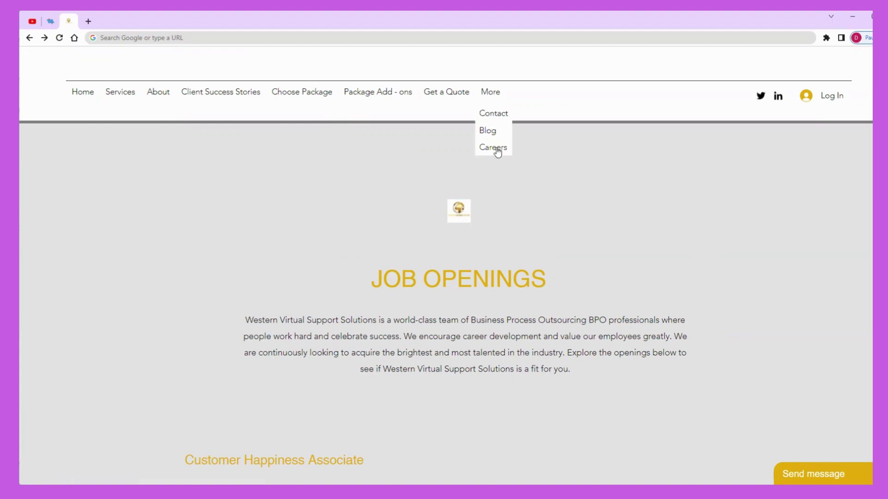
{"action": "scroll", "coordinate": [495, 149], "scroll_direction": "up", "scroll_amount": 2}
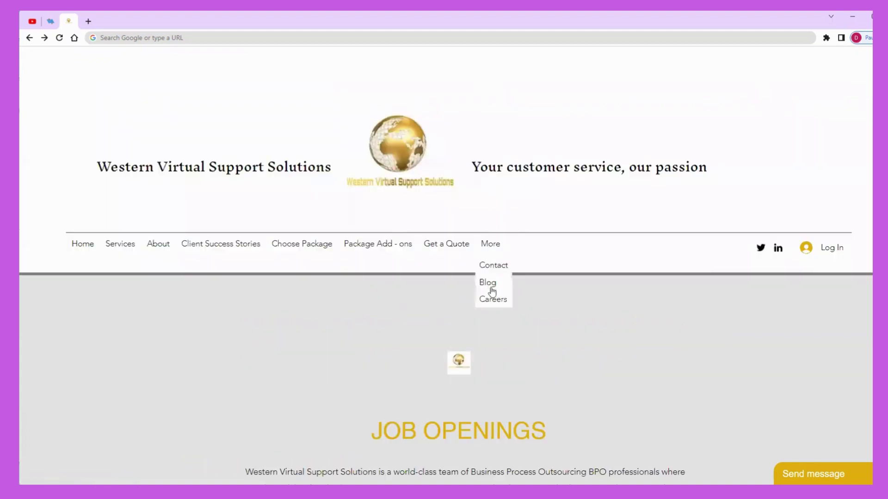
{"action": "scroll", "coordinate": [492, 385], "scroll_direction": "down", "scroll_amount": 1}
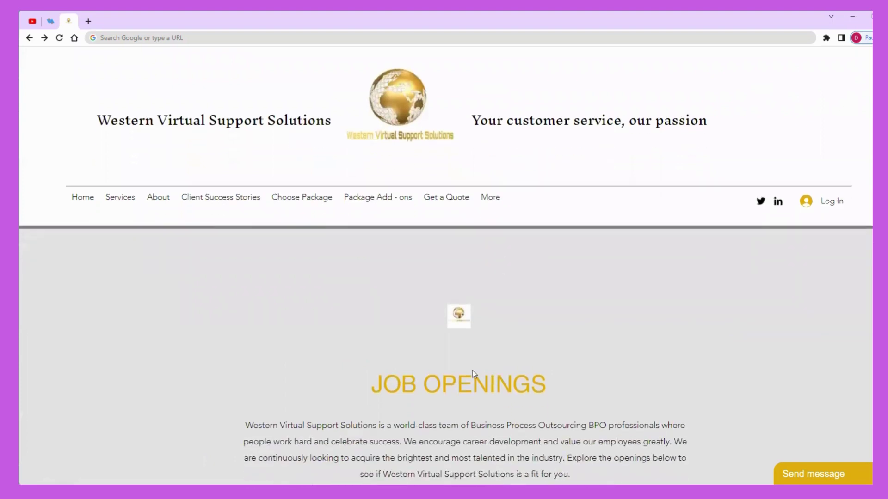